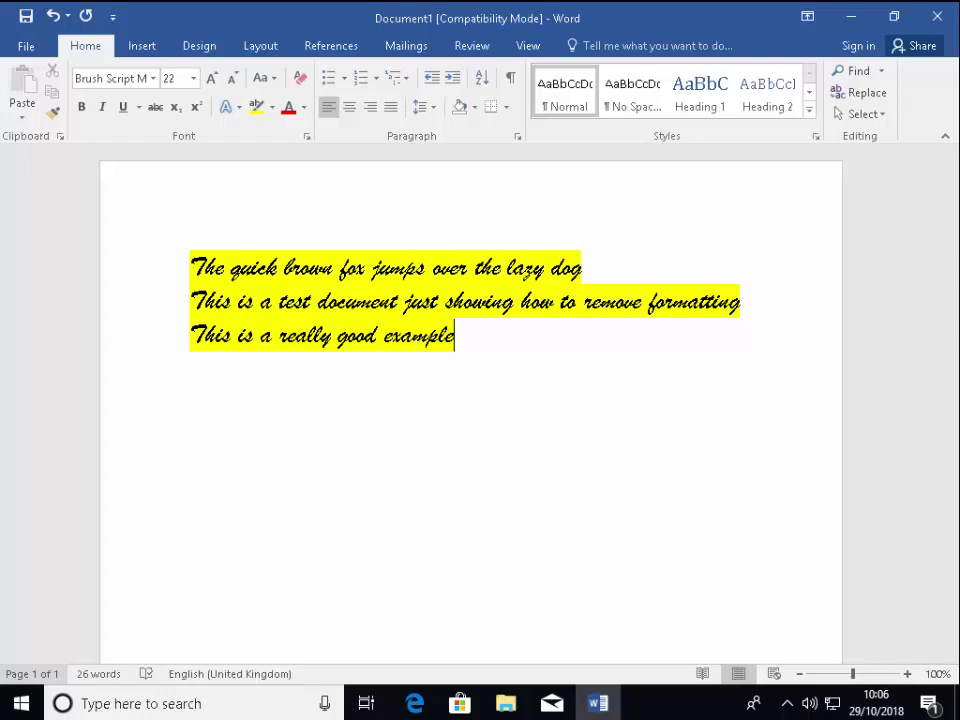
# - Color the line 'This is a really good example' red using Font Color
pyautogui.tripleClick(453, 333)
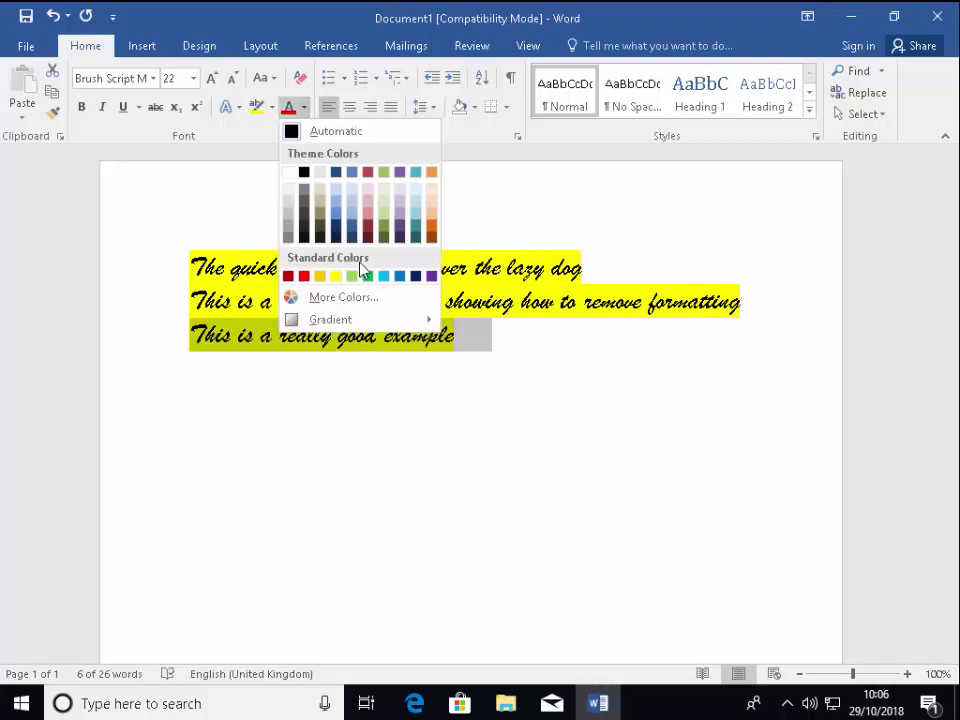
pyautogui.click(319, 277)
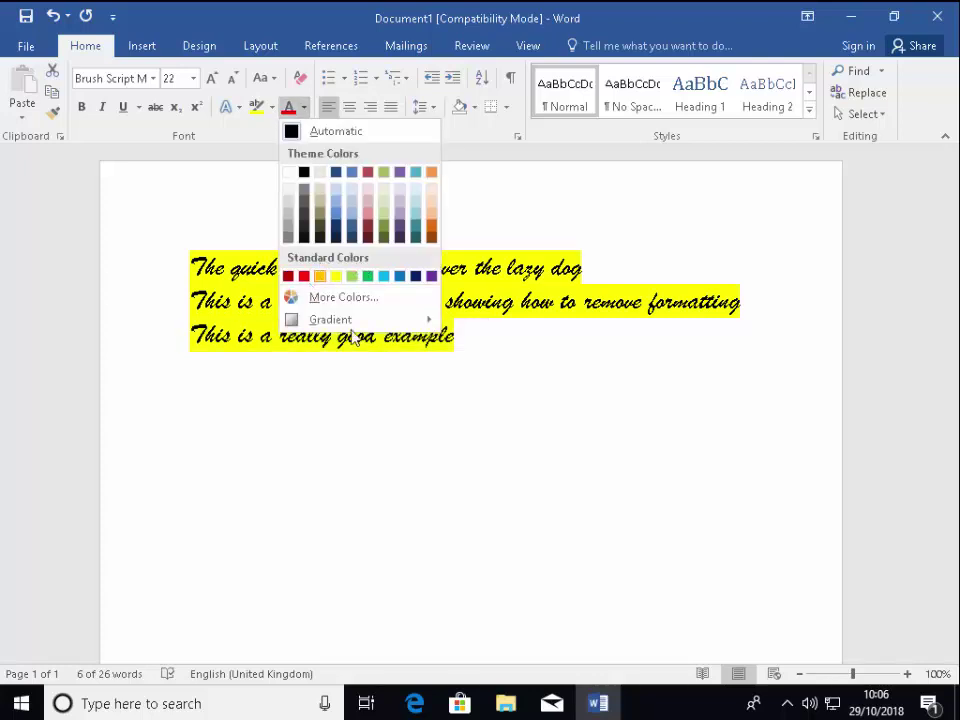
pyautogui.click(460, 455)
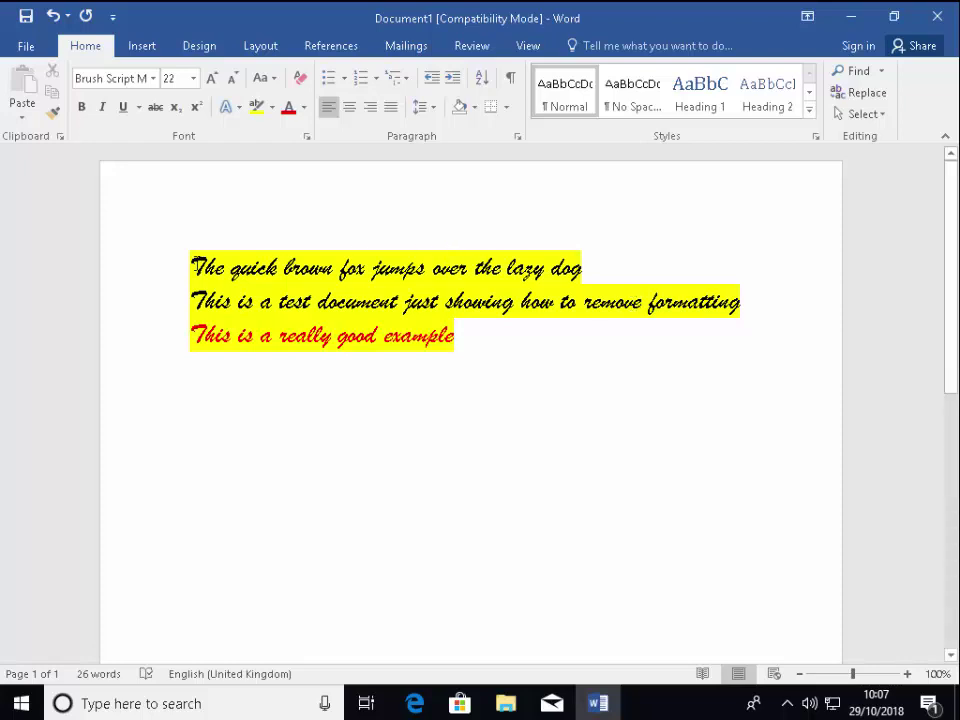
# - Select the three highlighted Brush Script sample lines and copy them to the clipboard
pyautogui.moveTo(190, 268); pyautogui.dragTo(240, 269)
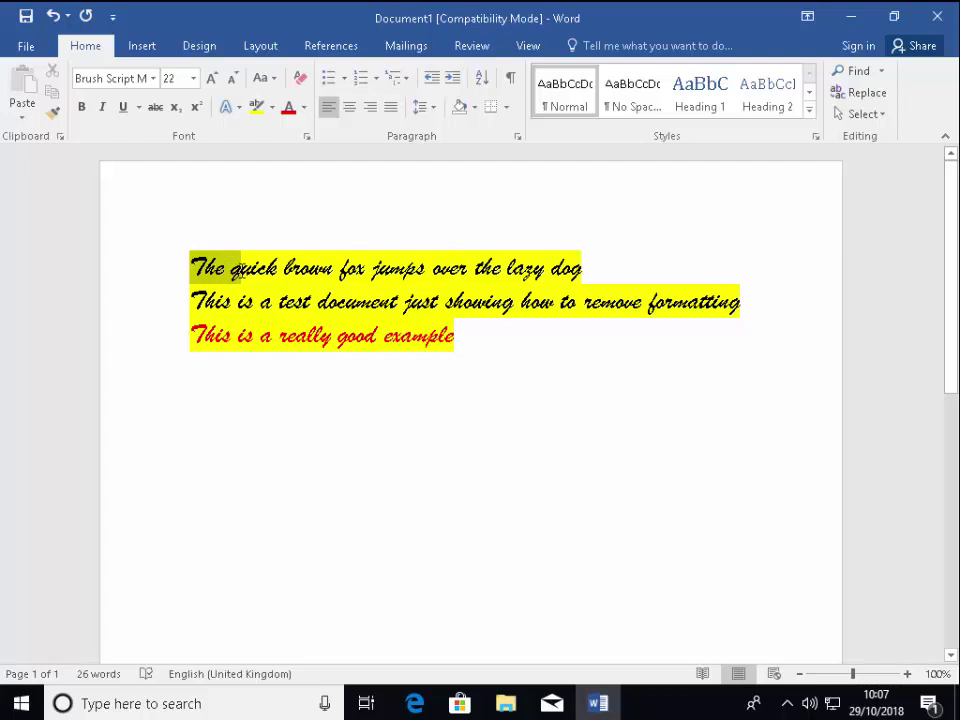
pyautogui.click(156, 270)
pyautogui.click(193, 268)
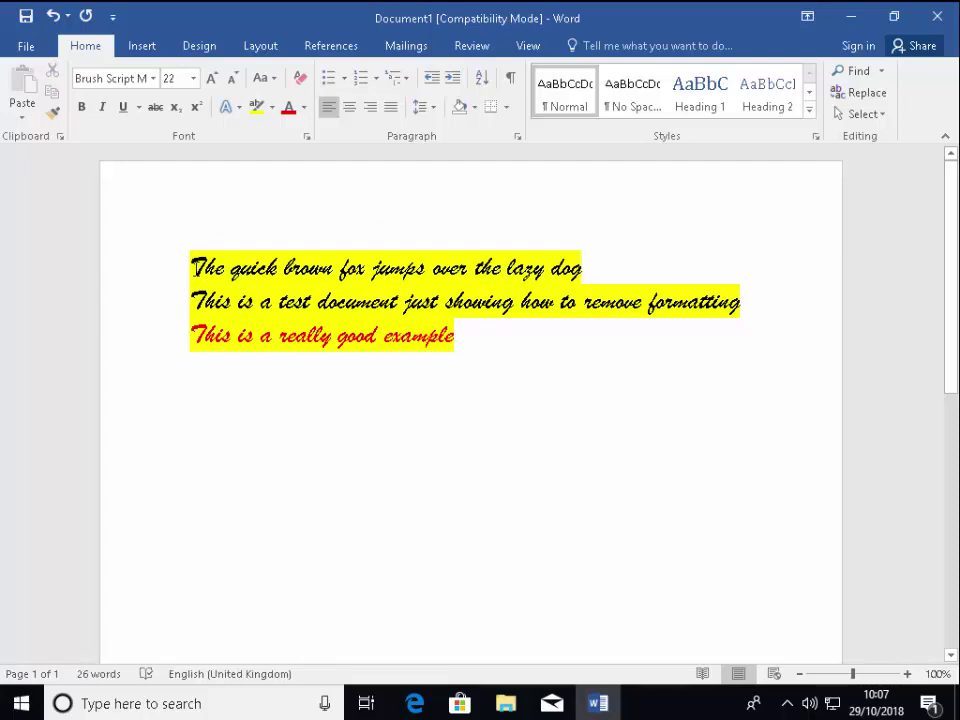
pyautogui.moveTo(193, 268); pyautogui.dragTo(457, 341)
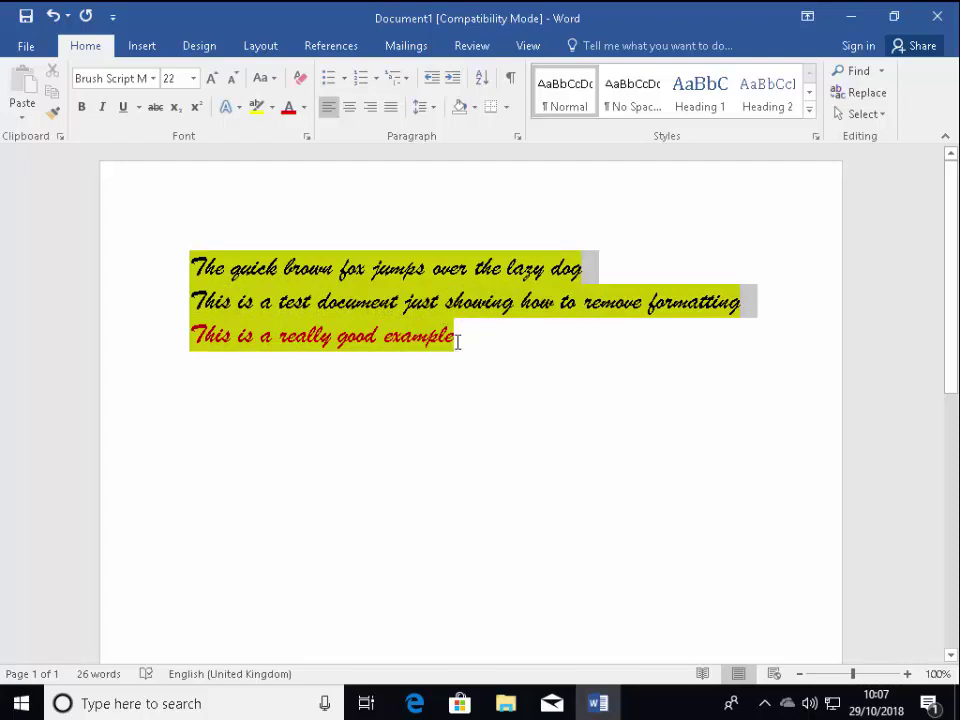
pyautogui.moveTo(457, 341); pyautogui.dragTo(457, 341)
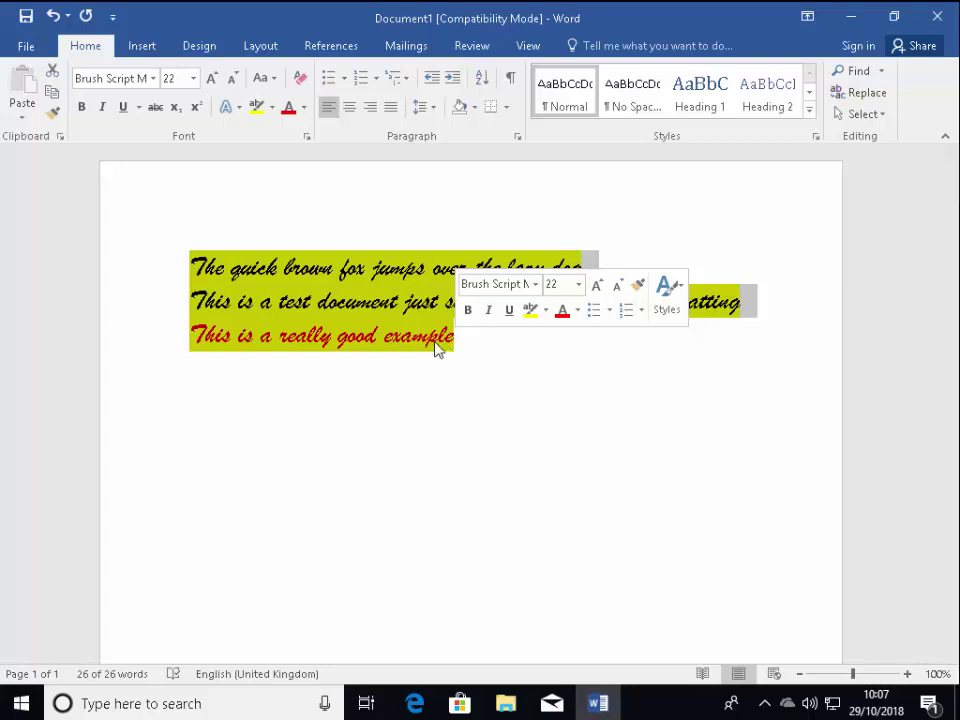
pyautogui.rightClick(376, 293)
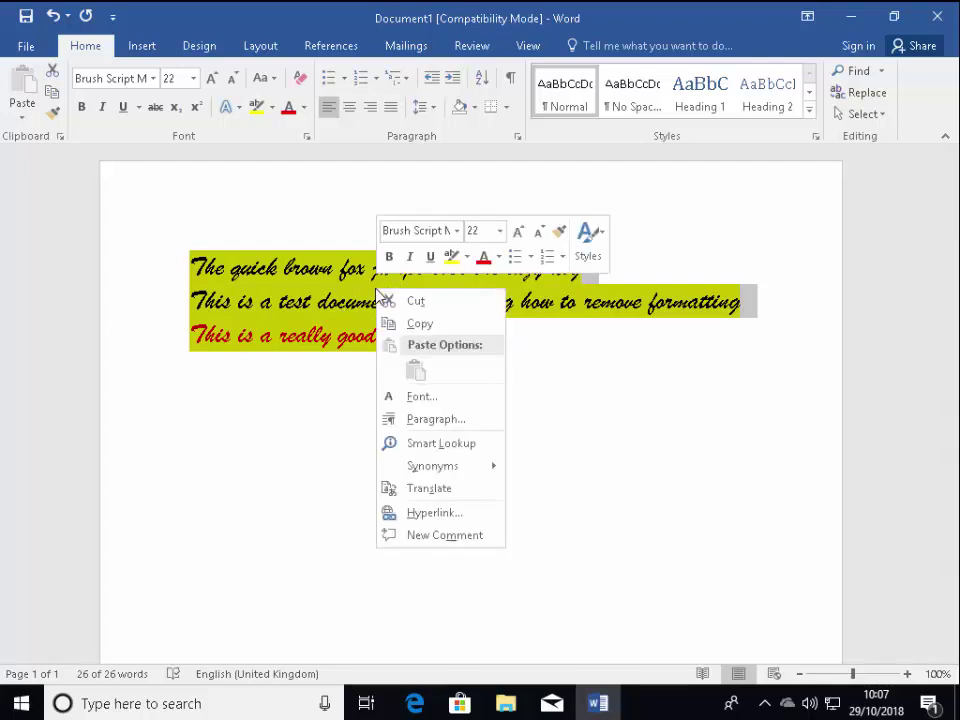
pyautogui.click(466, 324)
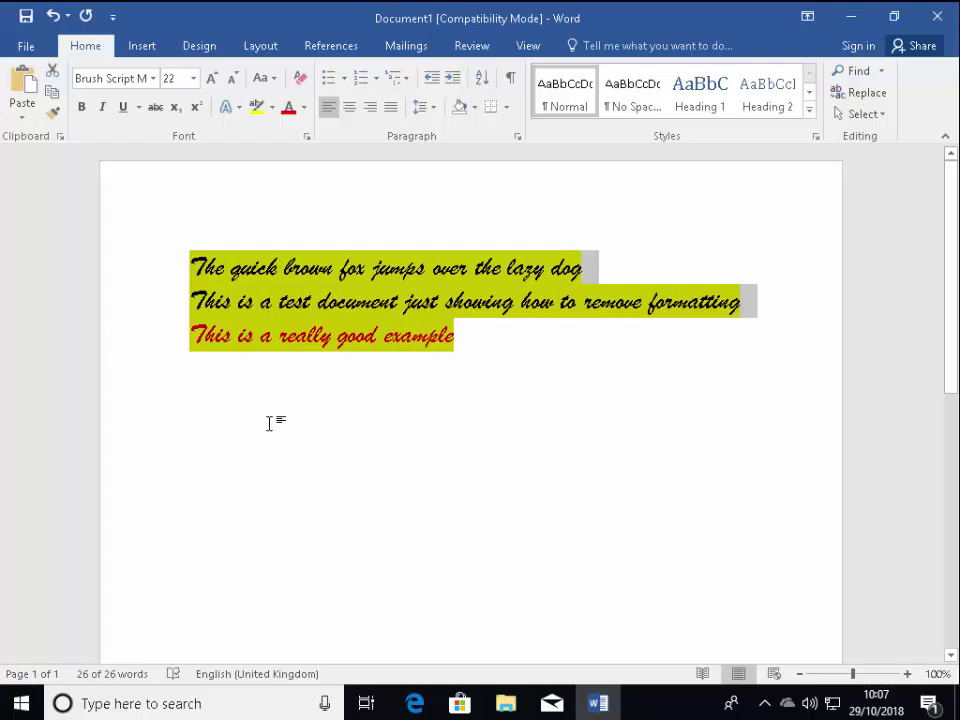
# - Search the Start menu for notepad
pyautogui.click(22, 704)
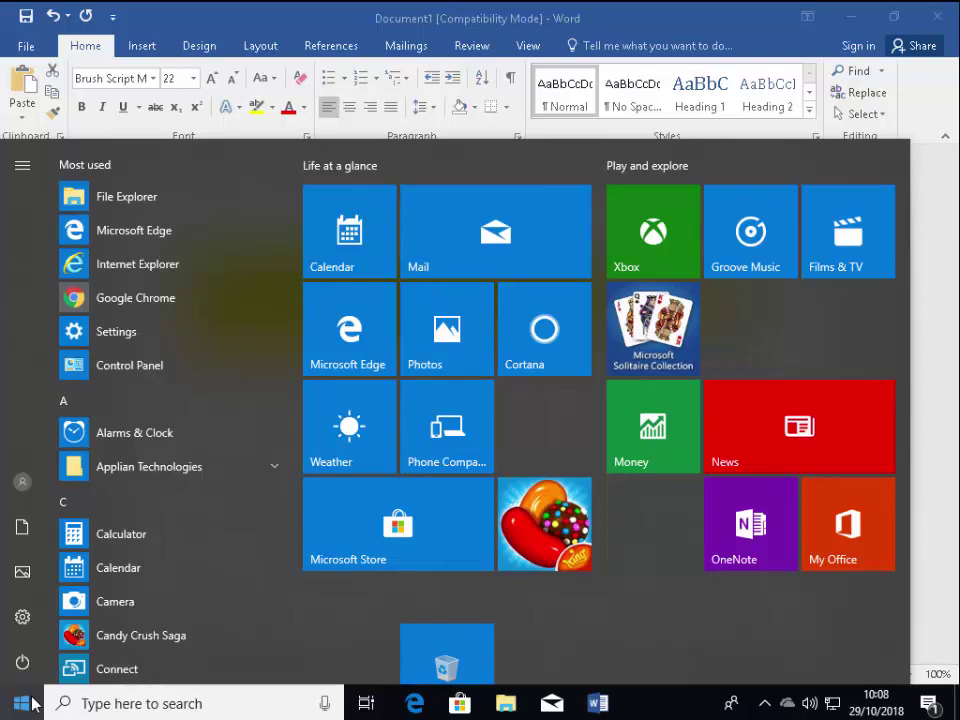
pyautogui.write('no')
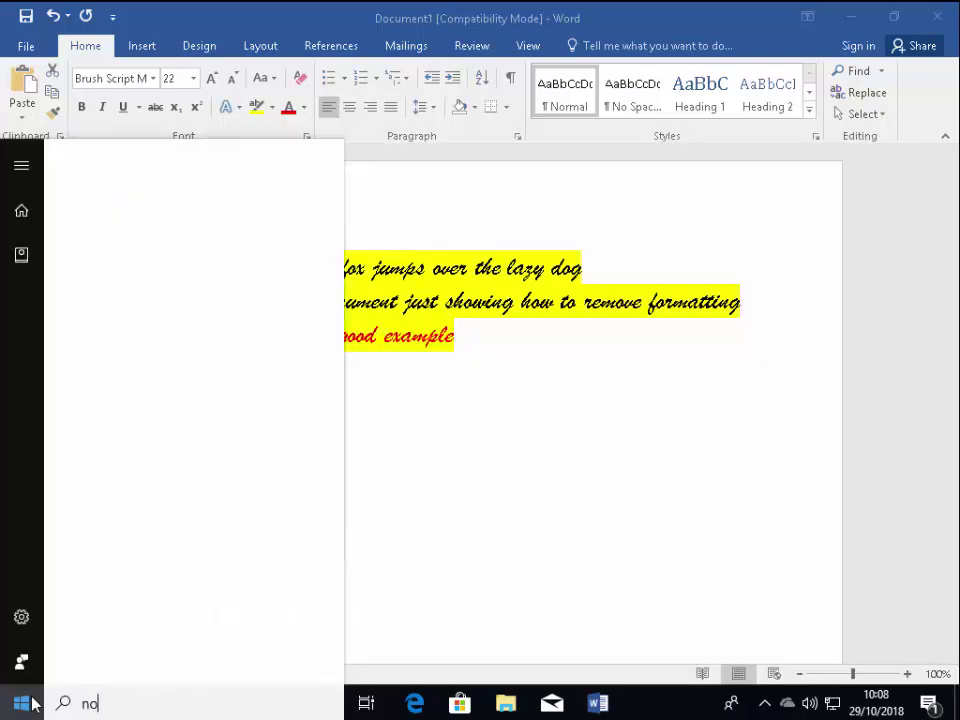
pyautogui.write('tepad')
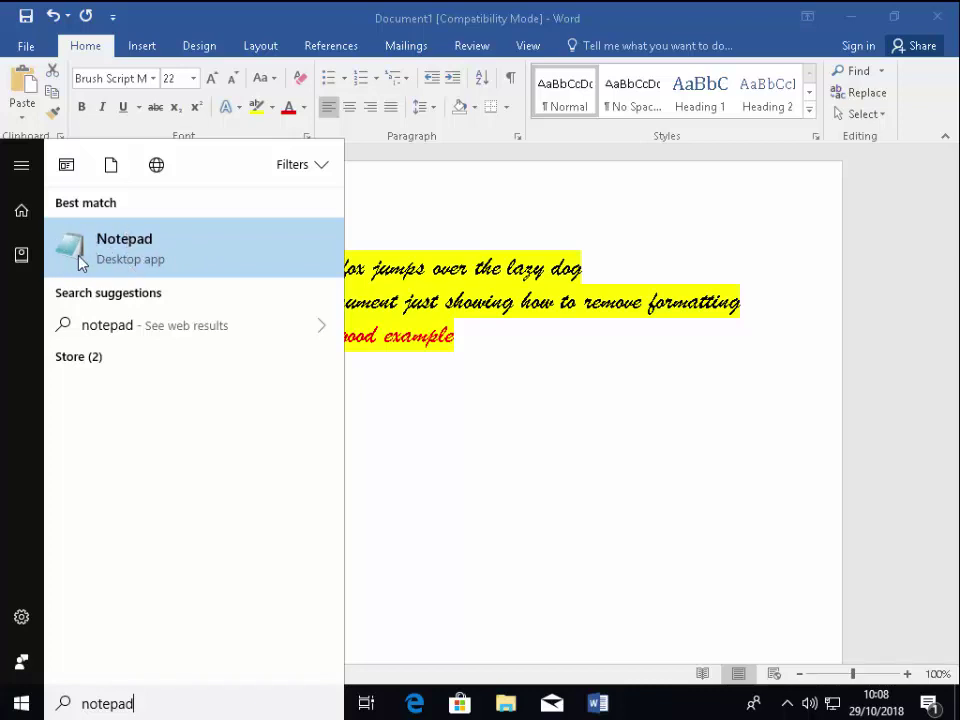
# - Launch Notepad and paste the copied lines into it as plain text
pyautogui.click(148, 257)
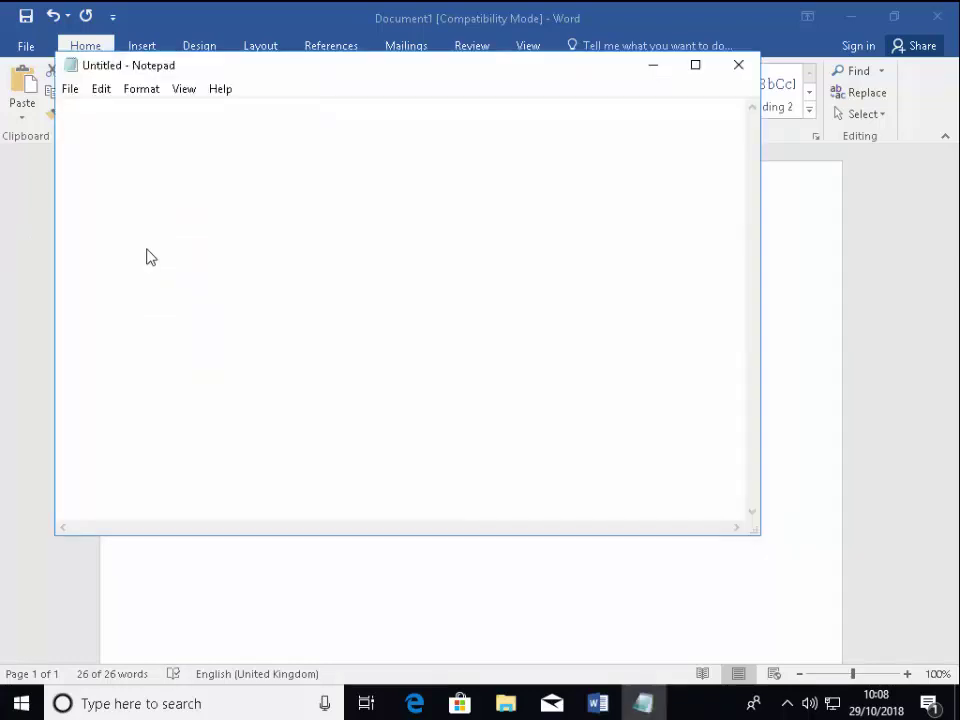
pyautogui.click(102, 89)
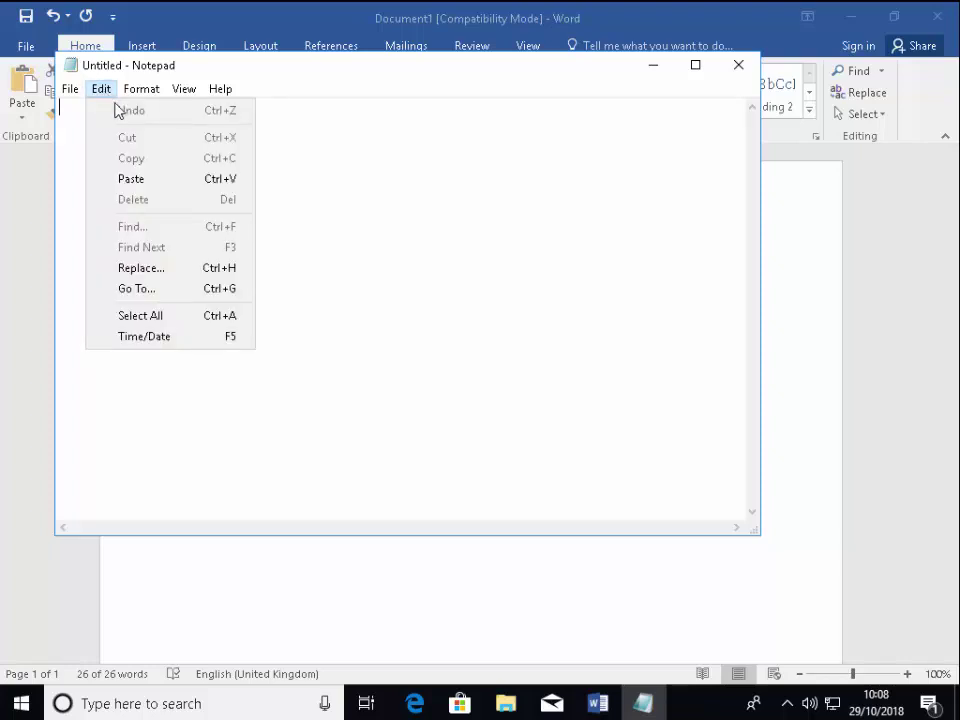
pyautogui.click(160, 186)
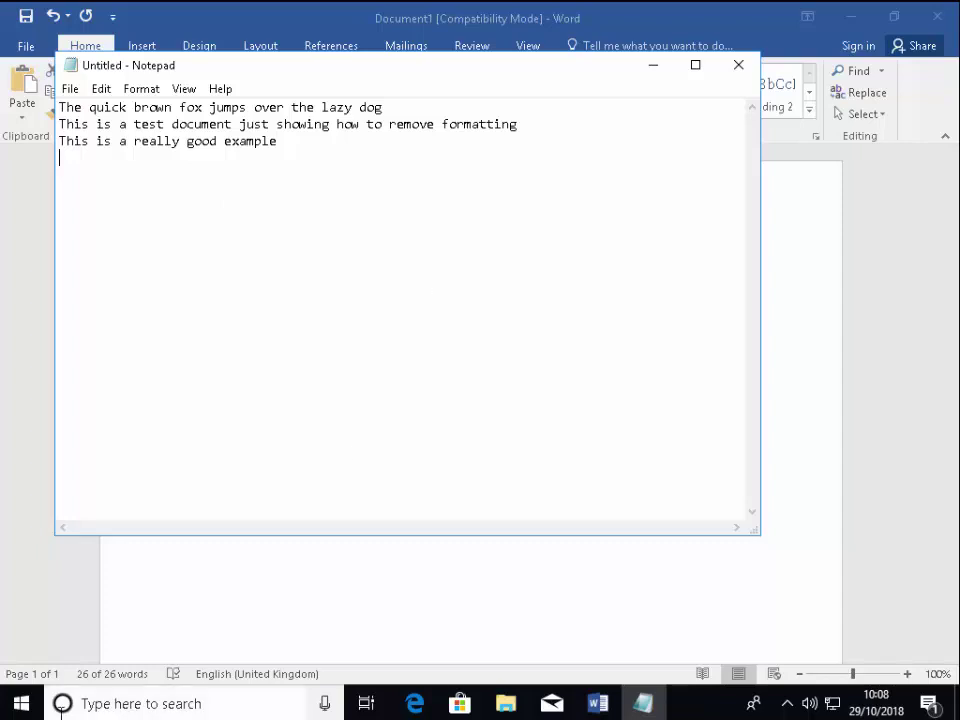
# - Return to Word and create a new blank document, Document2
pyautogui.click(24, 703)
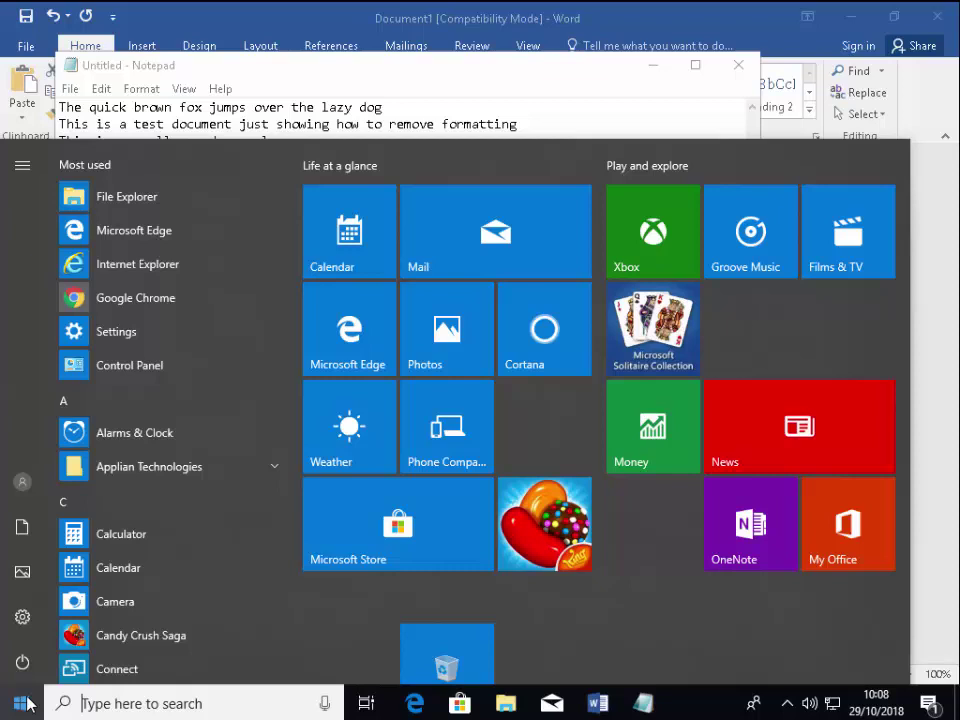
pyautogui.click(598, 705)
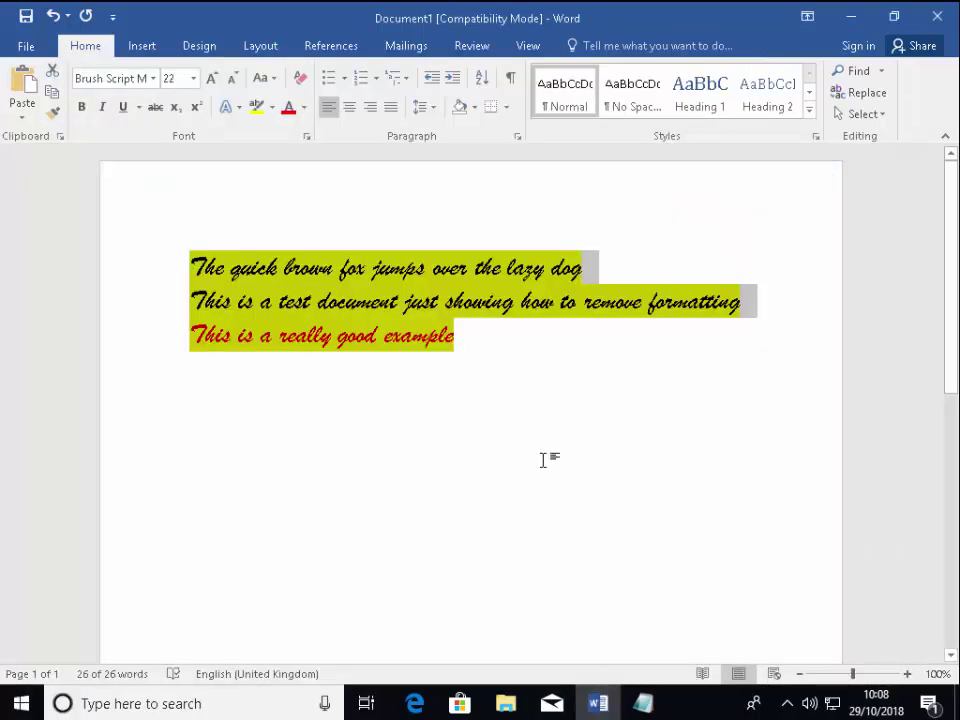
pyautogui.click(27, 52)
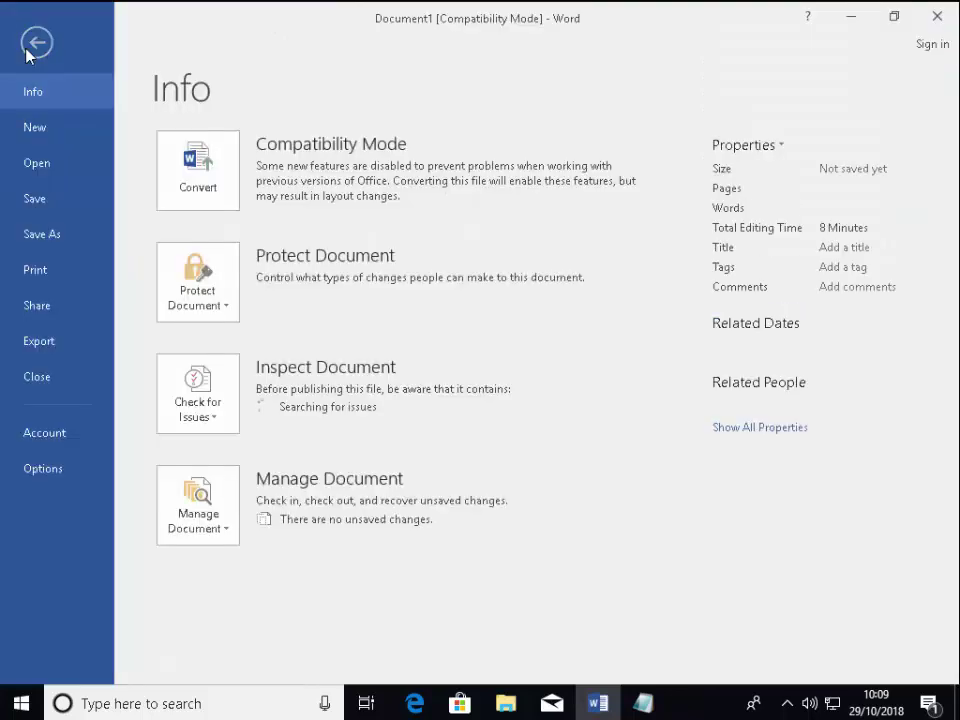
pyautogui.click(45, 129)
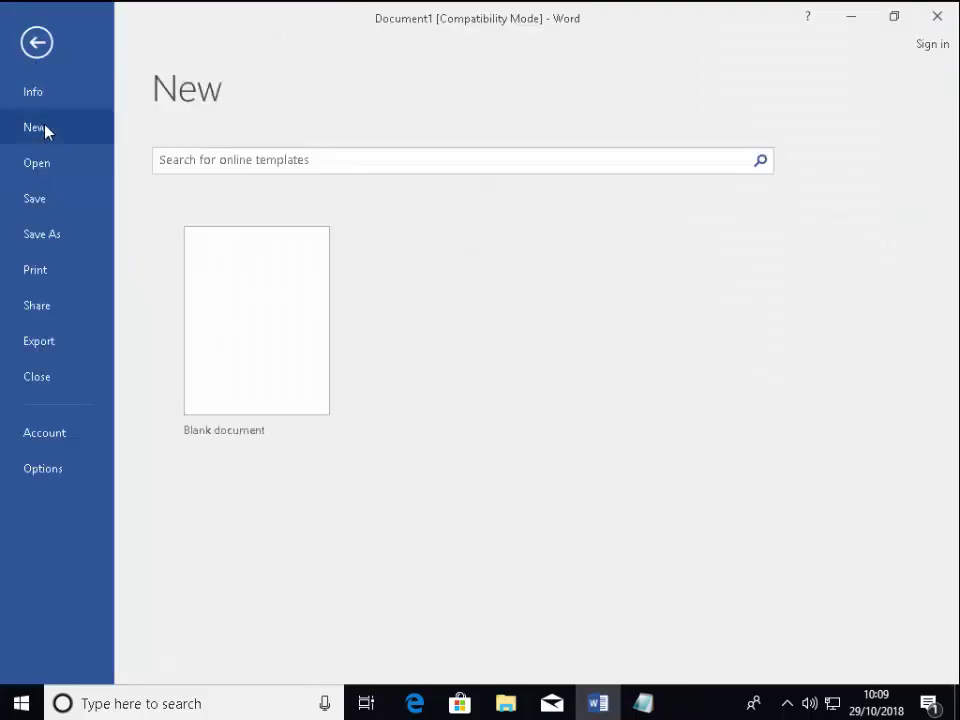
pyautogui.click(246, 374)
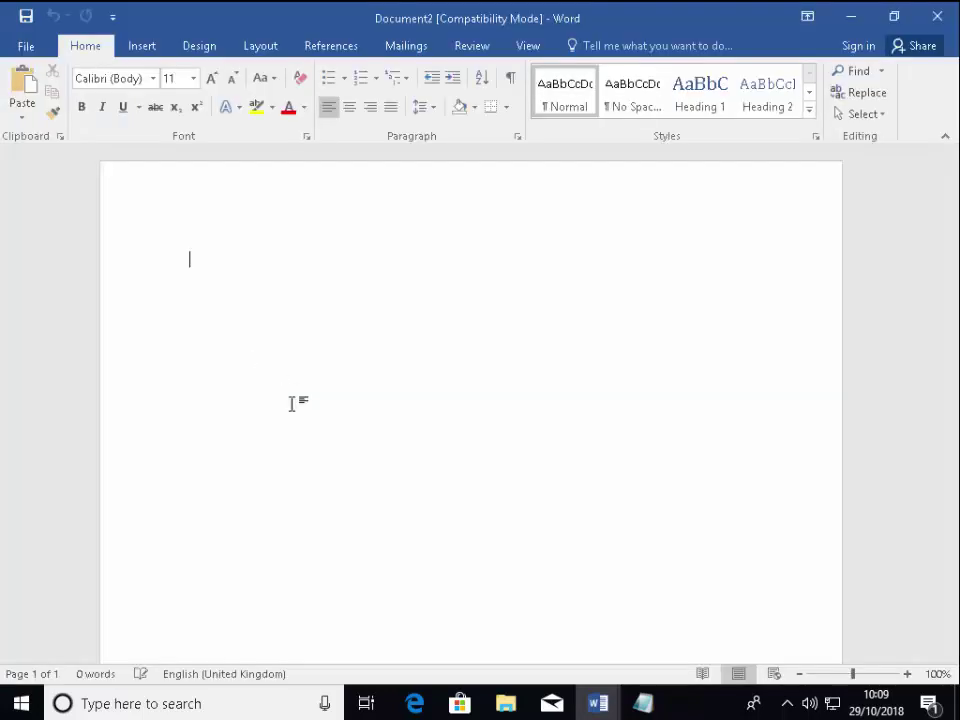
# - Switch to Notepad and copy its three plain-text lines
pyautogui.click(647, 706)
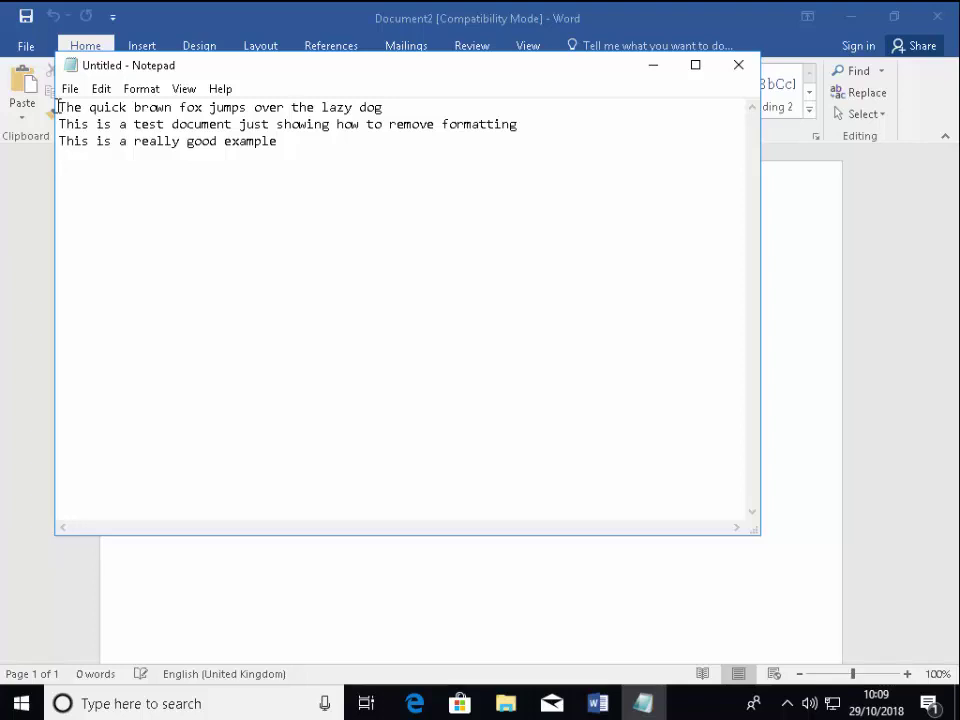
pyautogui.moveTo(58, 106); pyautogui.dragTo(280, 143)
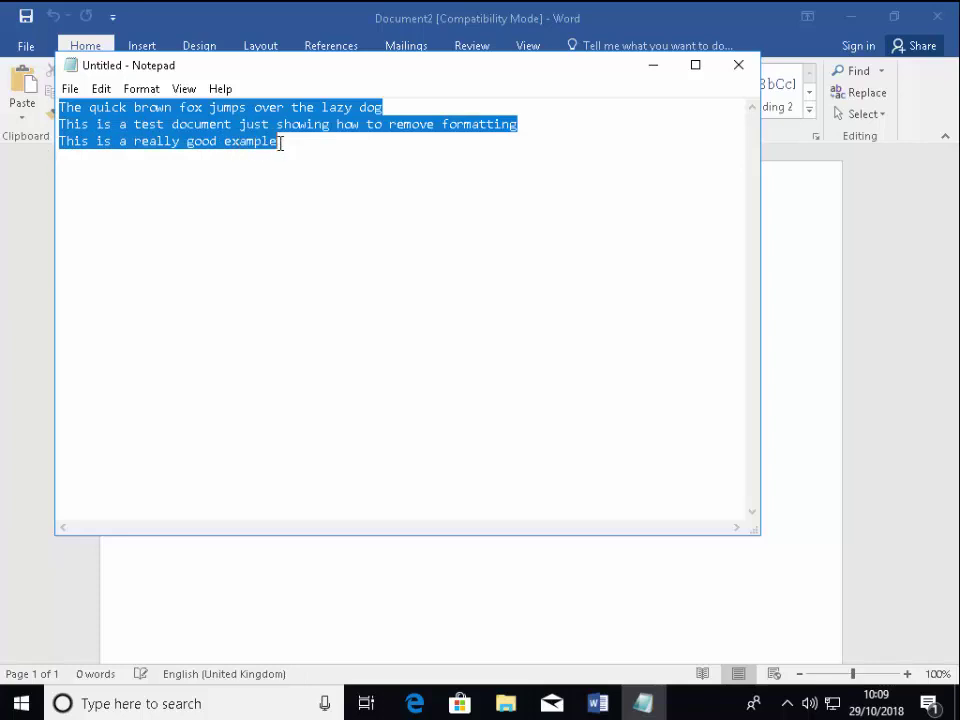
pyautogui.rightClick(196, 121)
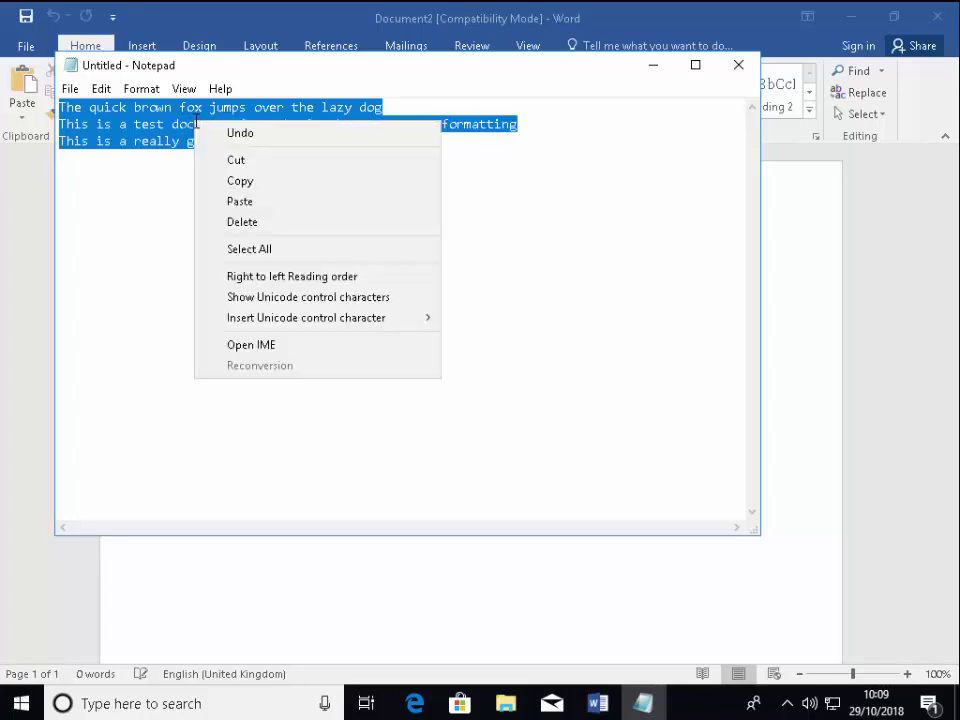
pyautogui.click(240, 181)
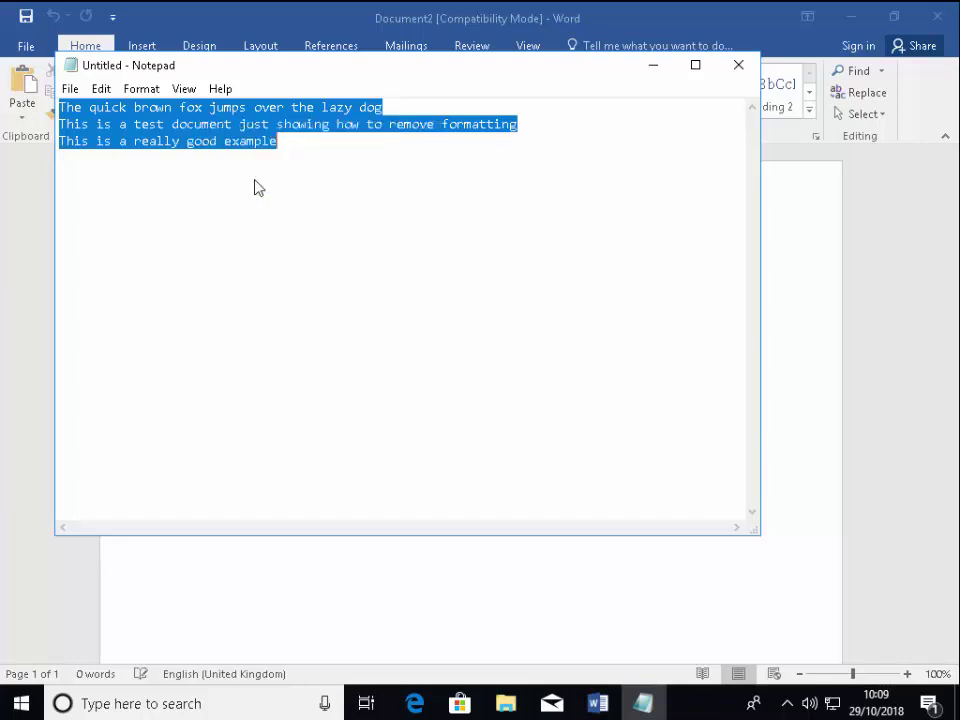
# - Switch to Document2 and paste the three lines as plain Calibri 11 text with Ctrl+V
pyautogui.click(598, 707)
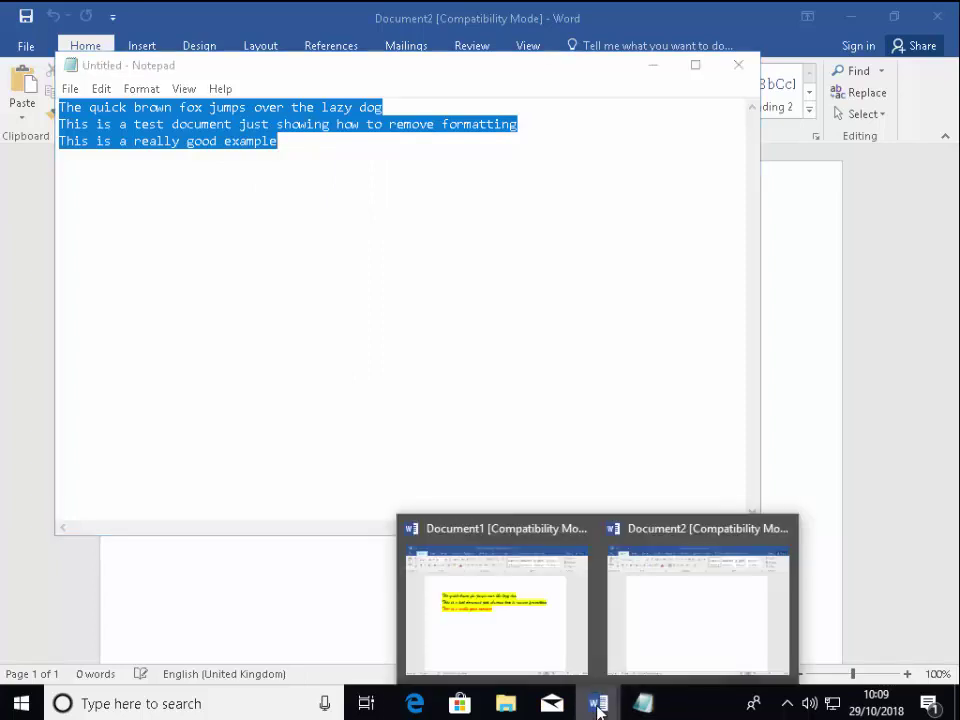
pyautogui.click(686, 648)
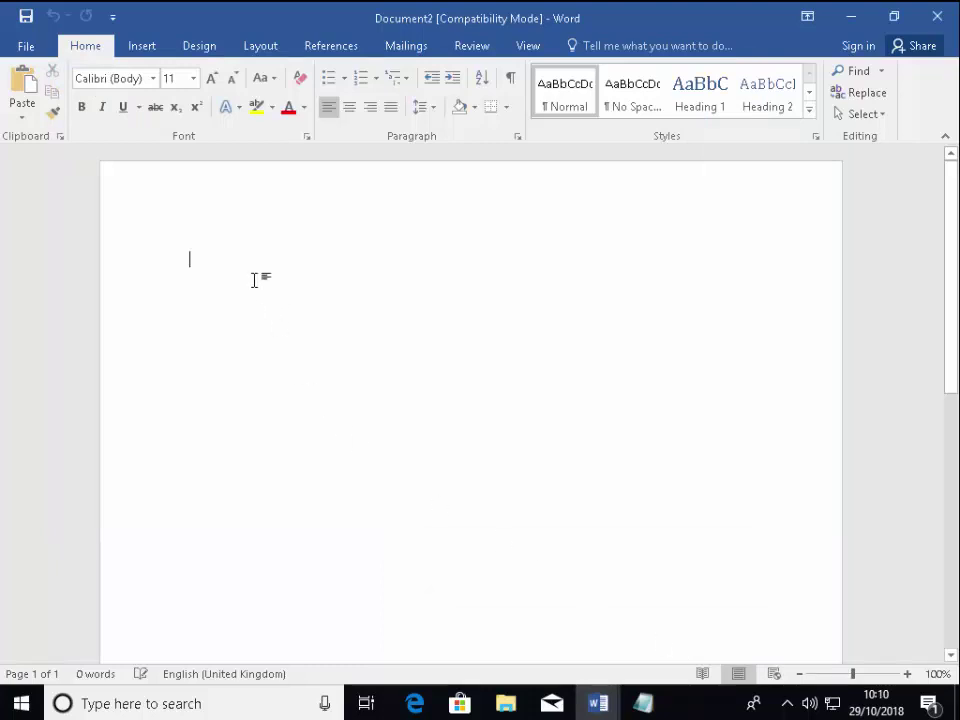
pyautogui.rightClick(200, 261)
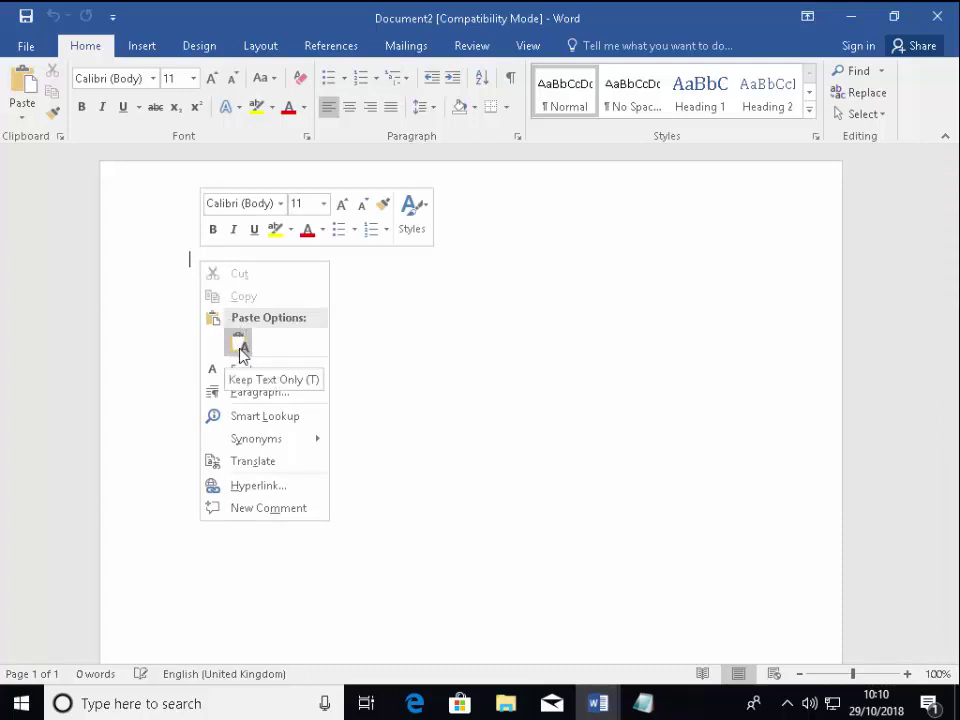
pyautogui.moveTo(243, 346)
pyautogui.press('Escape')
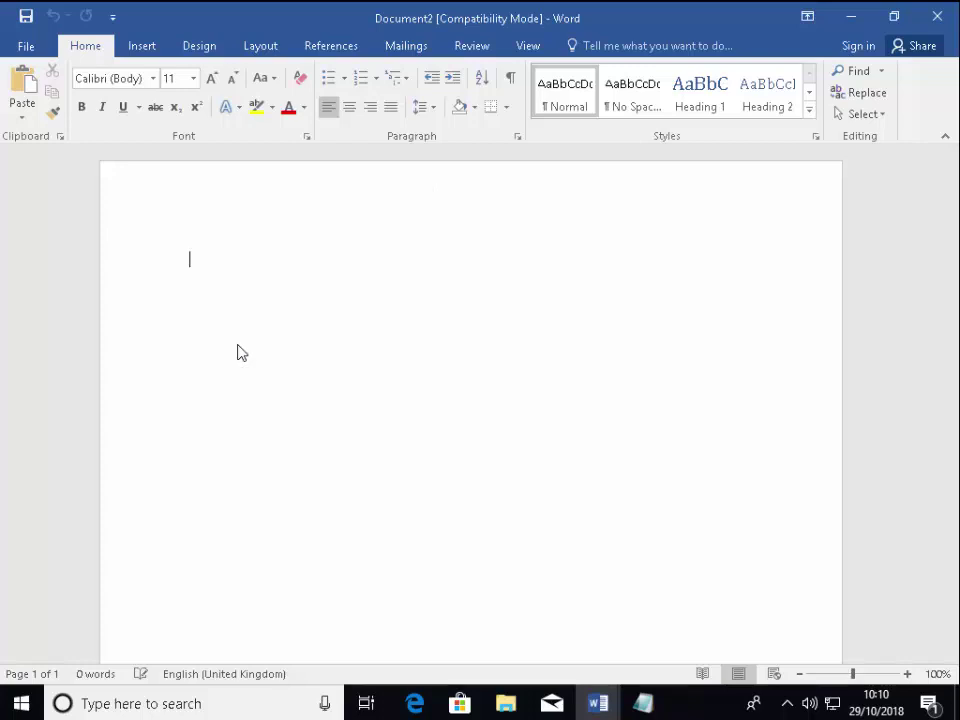
pyautogui.hotkey('ctrl', 'v')
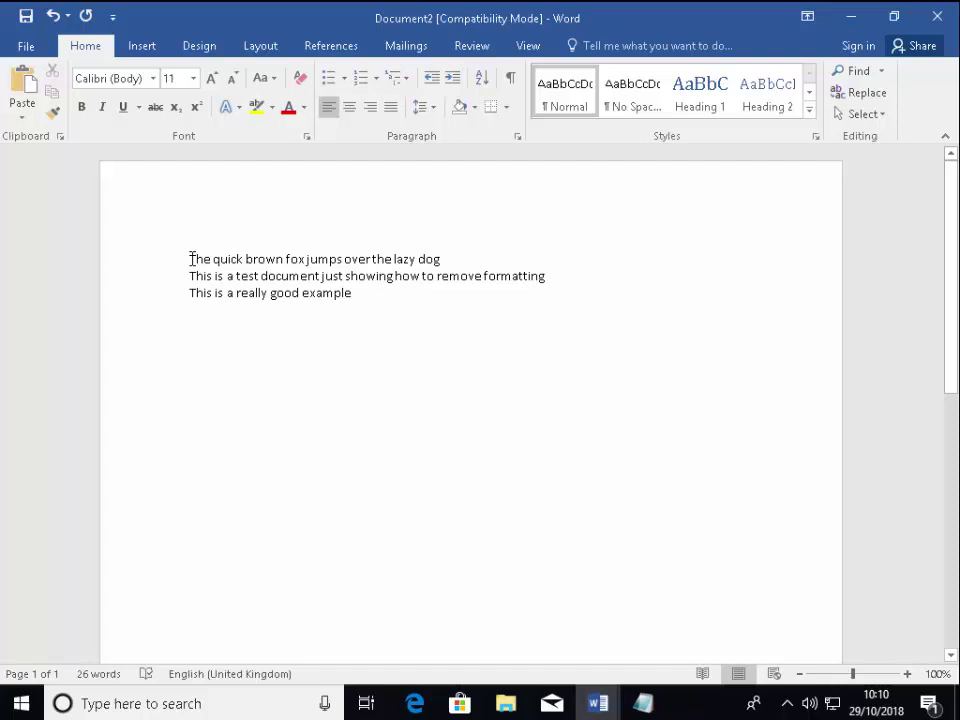
# - Make the first line 18 pt, bold and underlined
pyautogui.moveTo(190, 259); pyautogui.dragTo(474, 259)
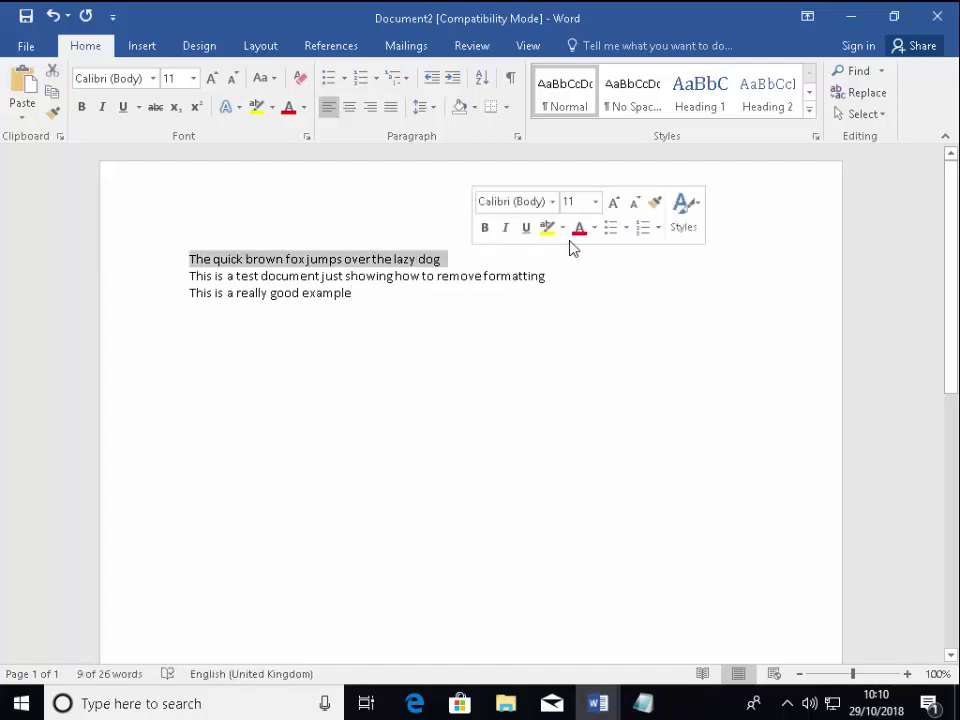
pyautogui.click(614, 203)
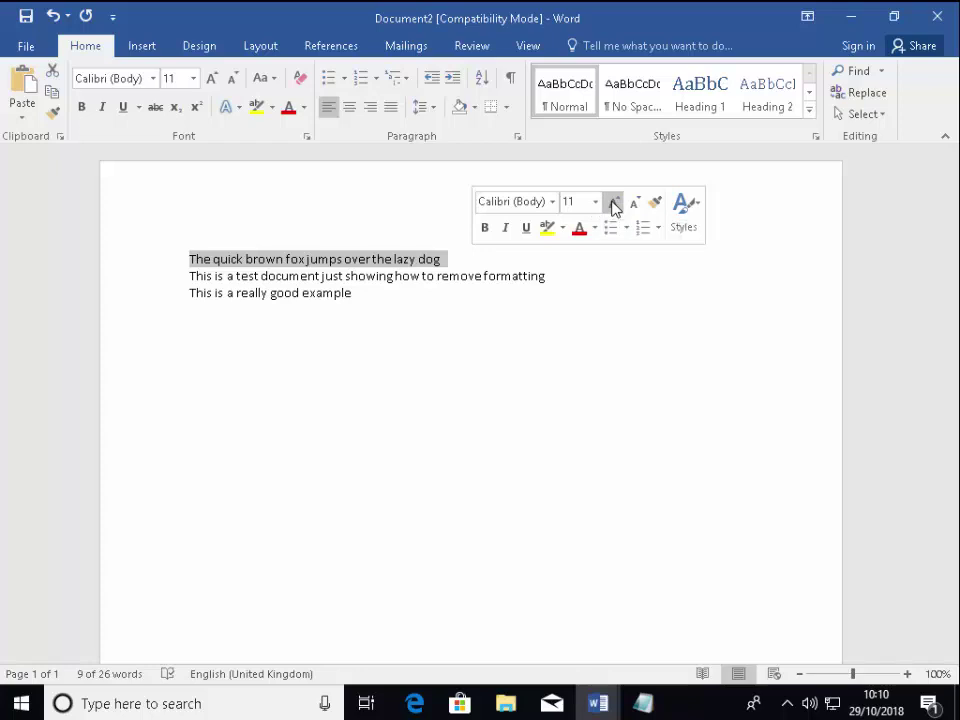
pyautogui.click(614, 203)
pyautogui.click(614, 203)
pyautogui.click(614, 203)
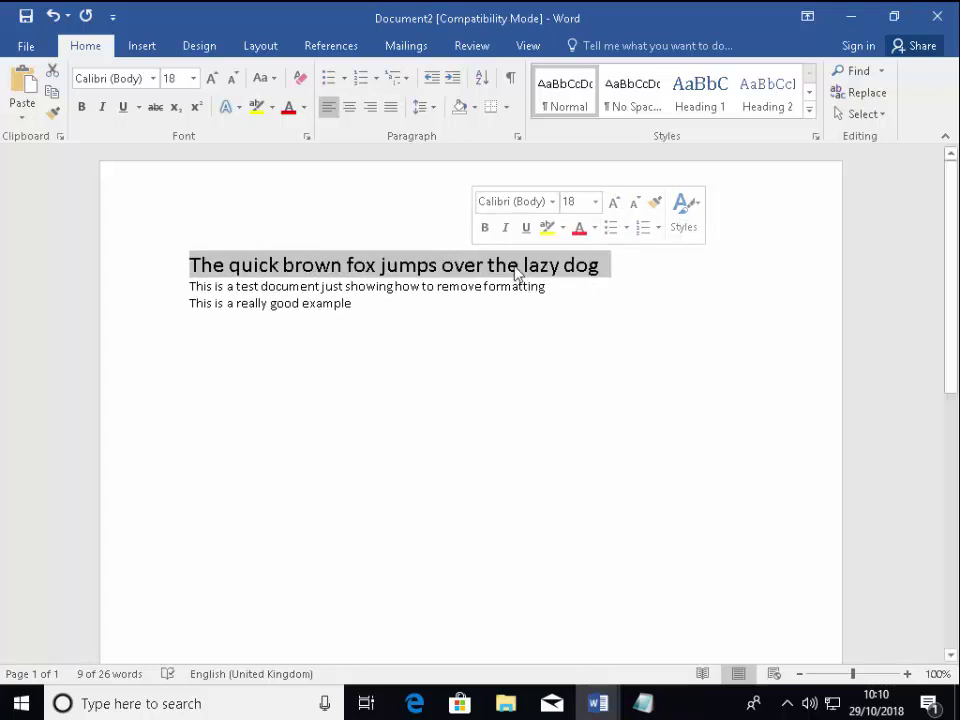
pyautogui.click(485, 228)
pyautogui.click(527, 228)
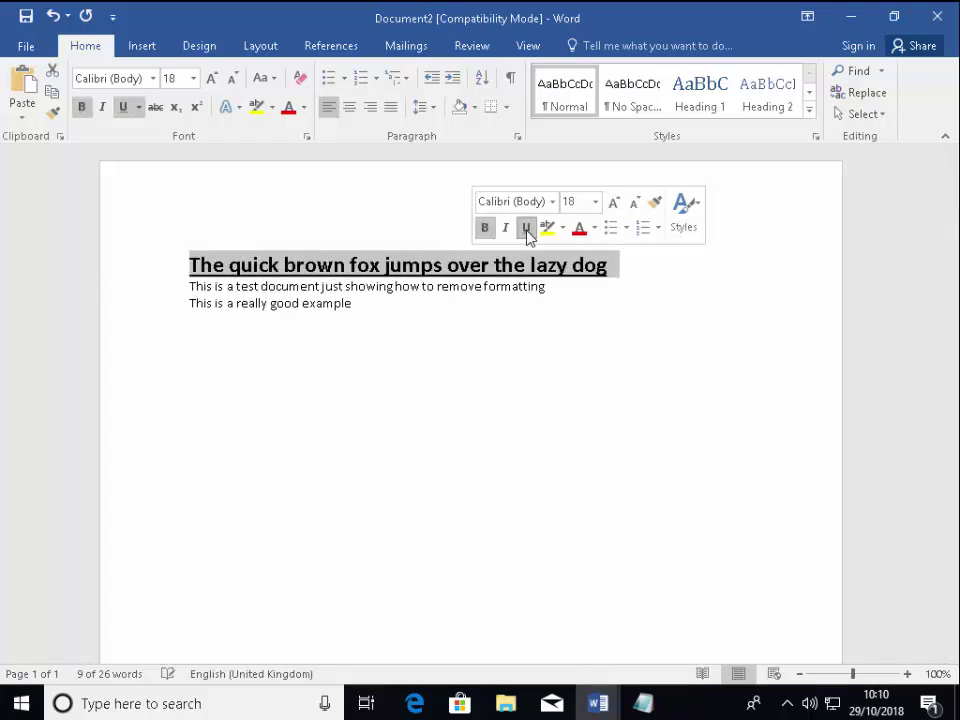
# - Color the first line dark red
pyautogui.click(292, 110)
pyautogui.click(303, 108)
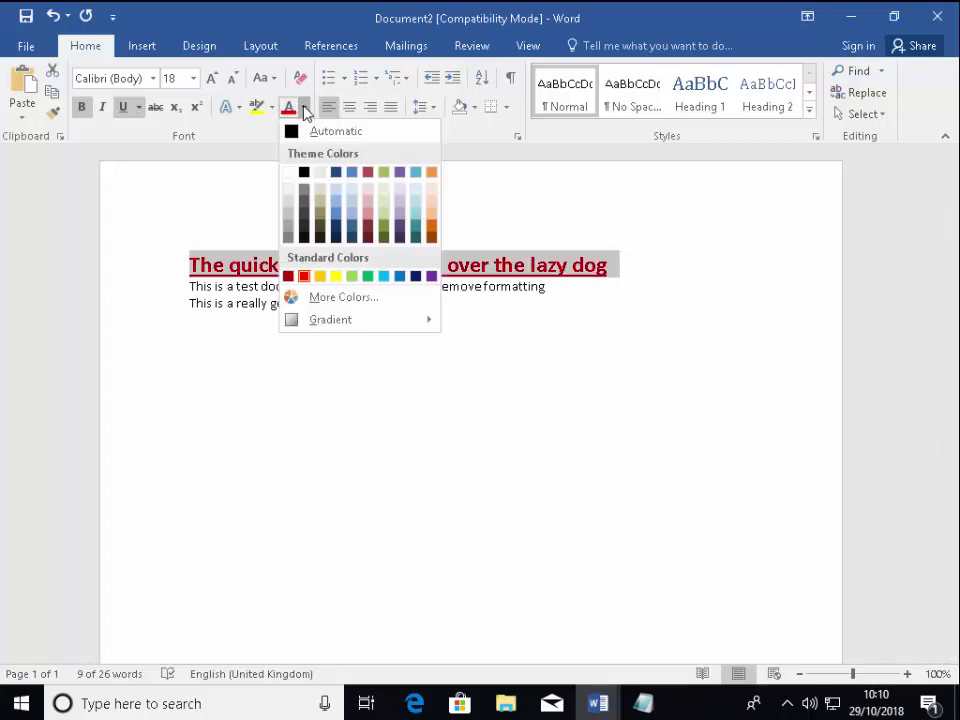
pyautogui.click(369, 227)
pyautogui.click(476, 311)
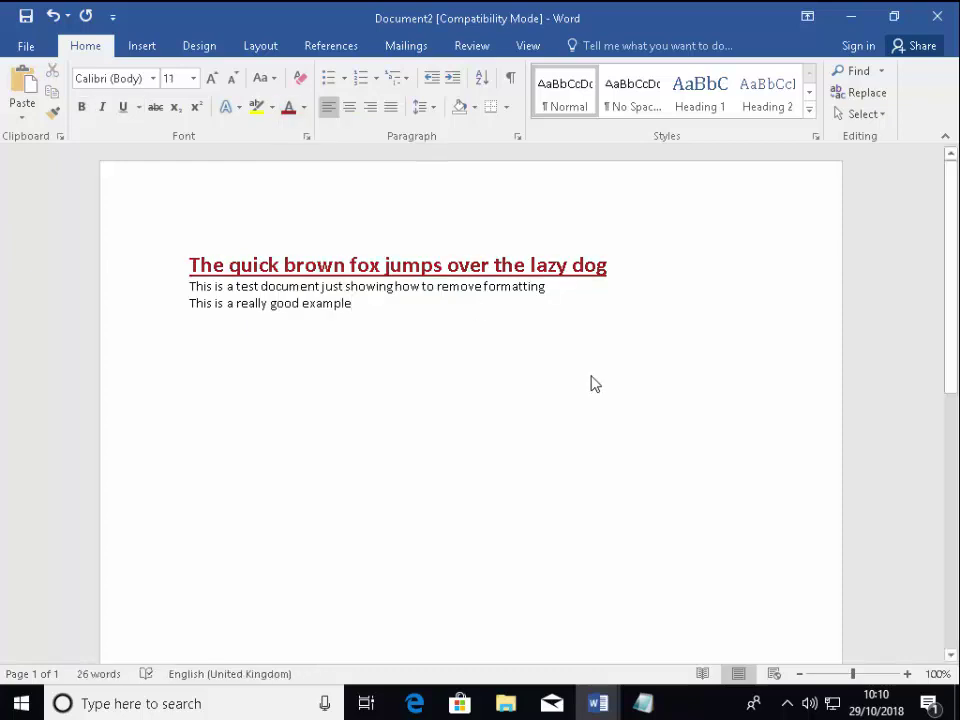